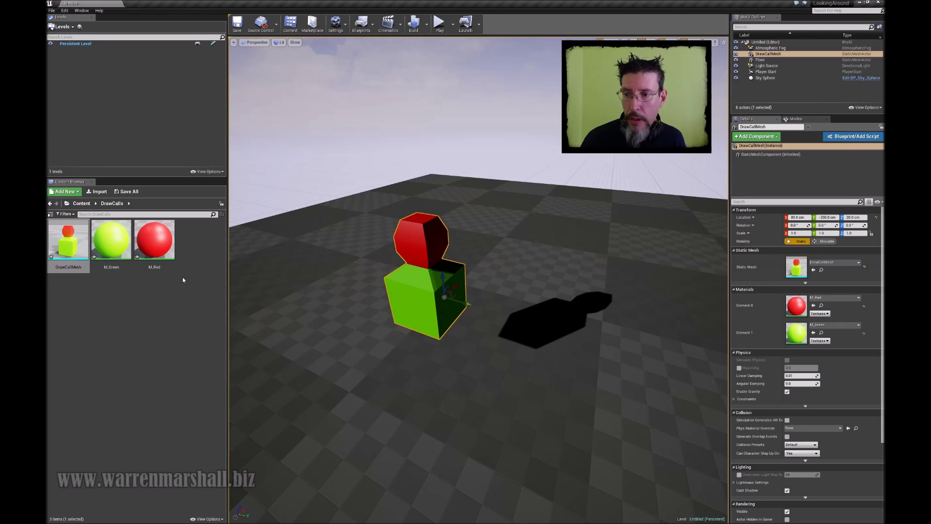
# - Examine the M_Green and M_Red materials and the two material slots of the selected DrawCallMesh
pyautogui.click(111, 240)
pyautogui.click(138, 240)
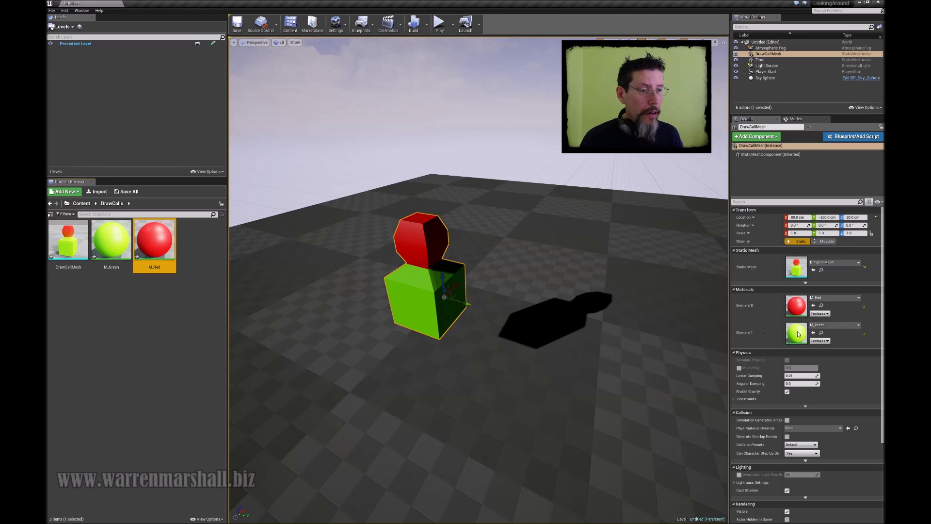
pyautogui.click(760, 304)
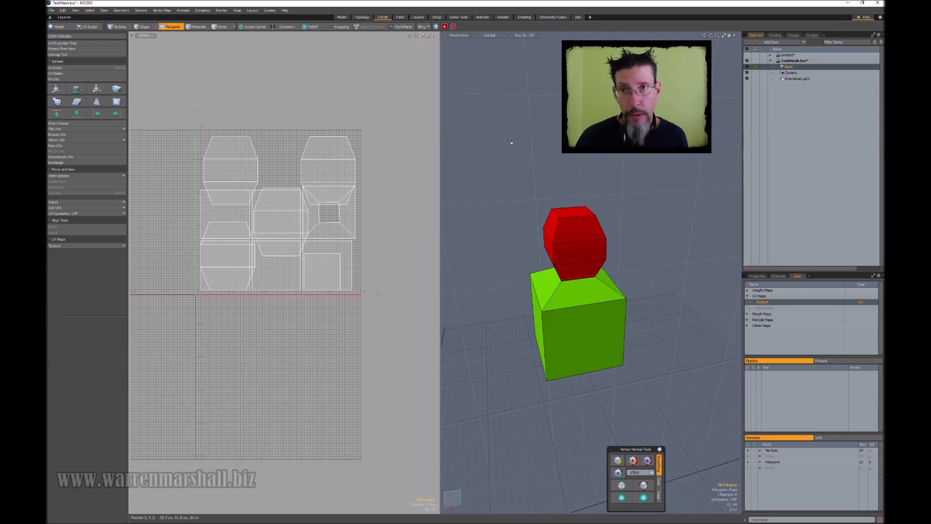
# - Switch to MODO and select all polygons of the mesh's red upper part
pyautogui.click(580, 212)
pyautogui.hotkey('shift', 'Up')
pyautogui.hotkey('shift', 'Up')
pyautogui.hotkey('shift', 'Up')
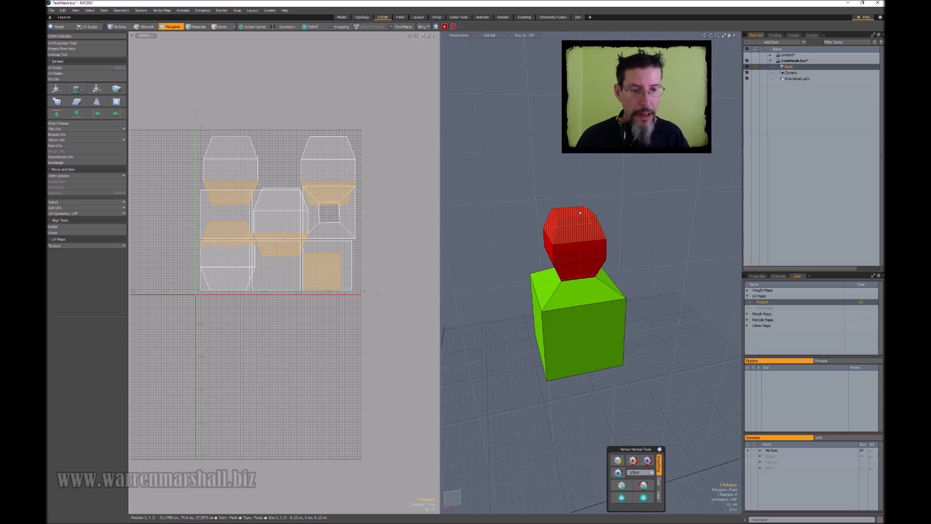
pyautogui.press('a')
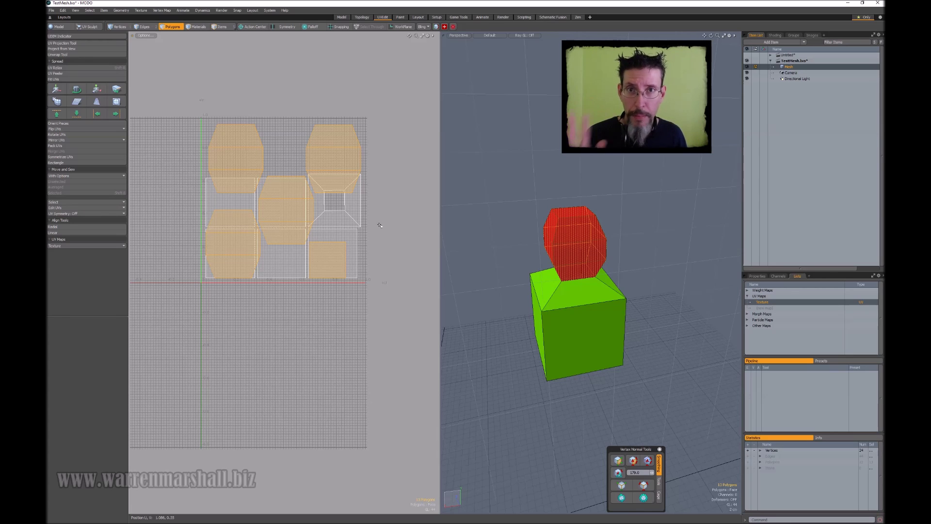
# - Move the selected red part's UVs straight down out of the unit square with a V offset of -1
pyautogui.keyDown('alt'); pyautogui.moveTo(309, 141); pyautogui.dragTo(335, 153); pyautogui.keyUp('alt')
pyautogui.press('w')
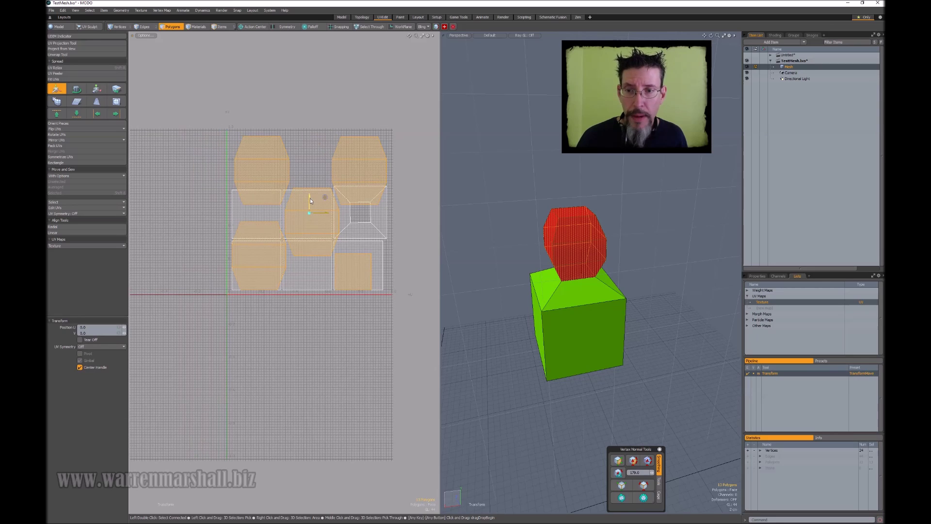
pyautogui.moveTo(310, 198); pyautogui.dragTo(309, 292)
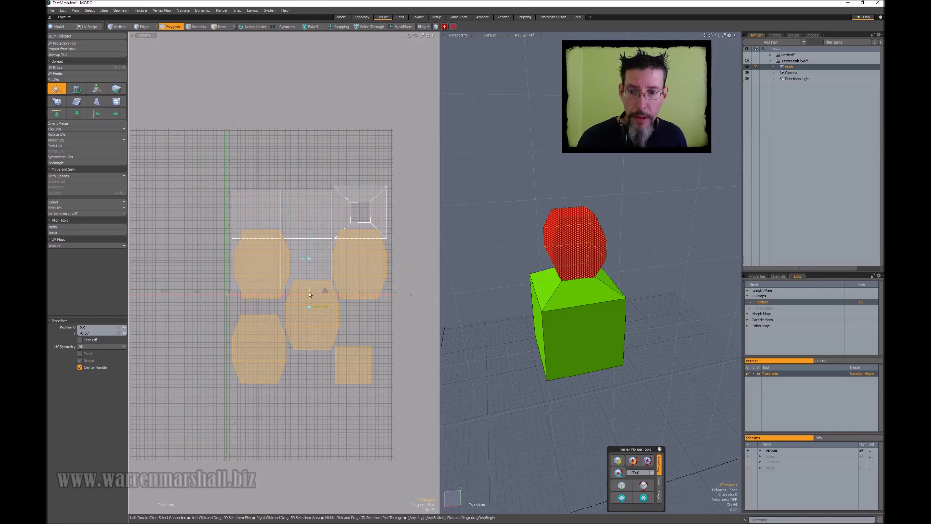
pyautogui.click(94, 333)
pyautogui.write('-1')
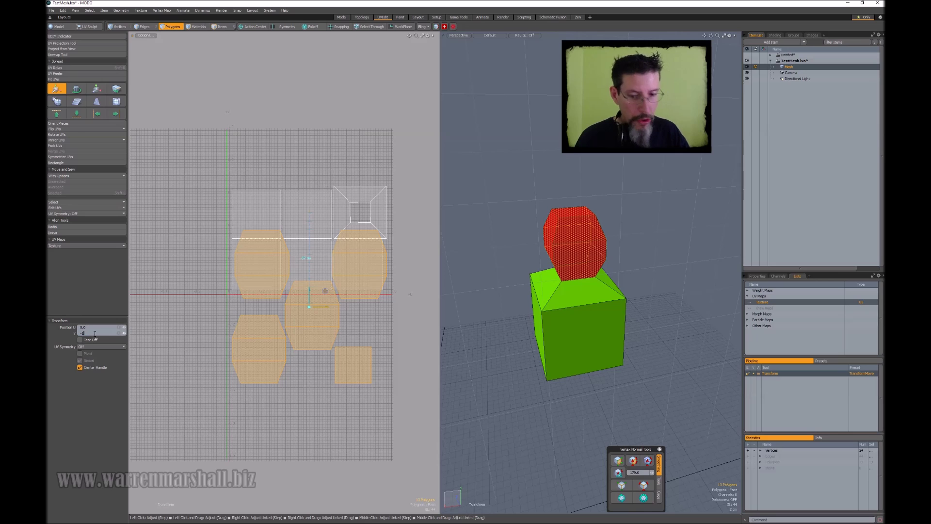
pyautogui.press('Return')
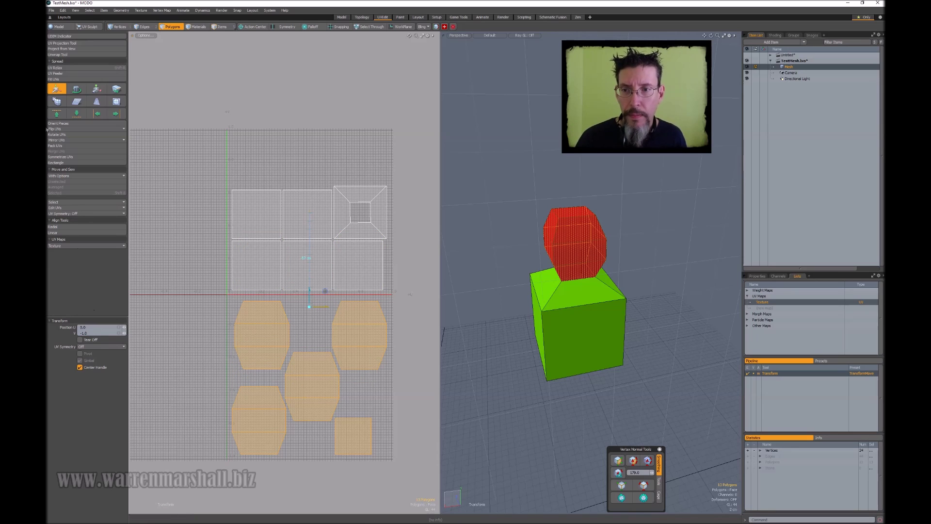
pyautogui.click(251, 156)
pyautogui.press('a')
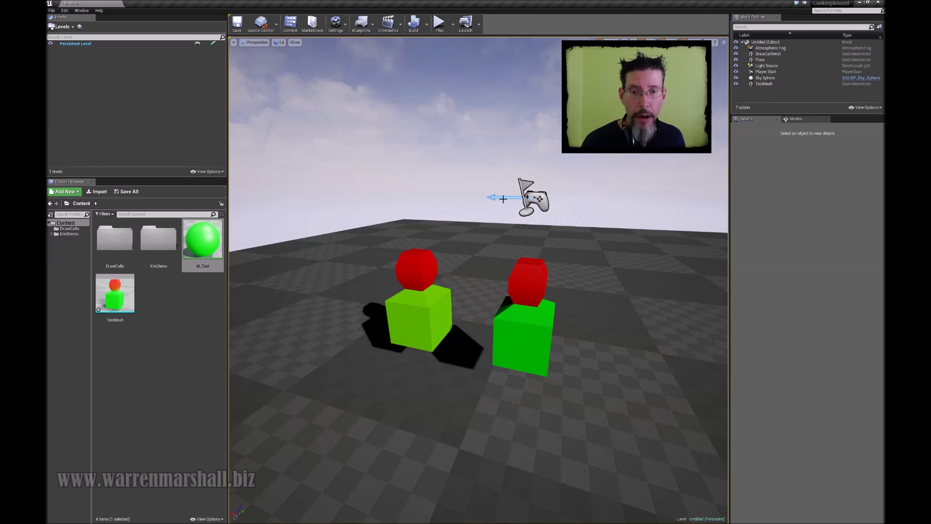
# - Switch to Unreal Editor and compare the material slots of the DrawCallMesh and TestMesh actors in the level
pyautogui.click(436, 265)
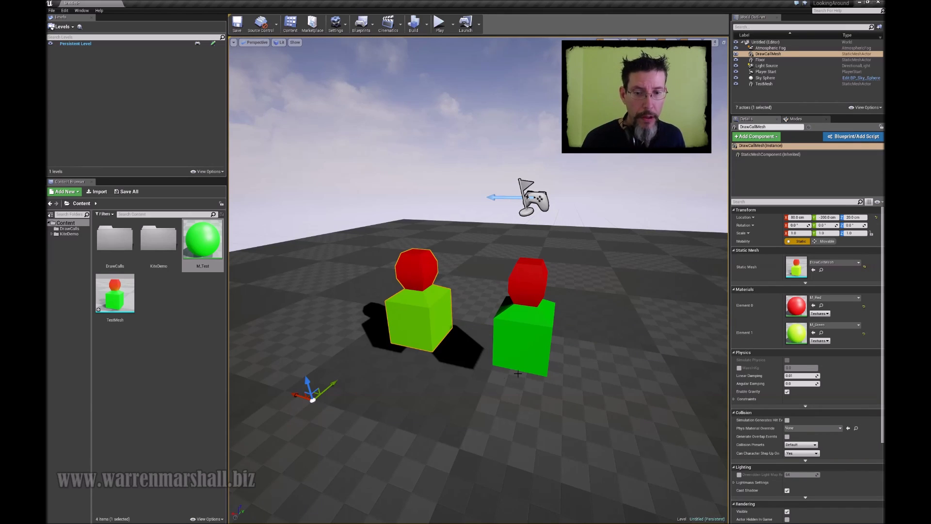
pyautogui.click(529, 312)
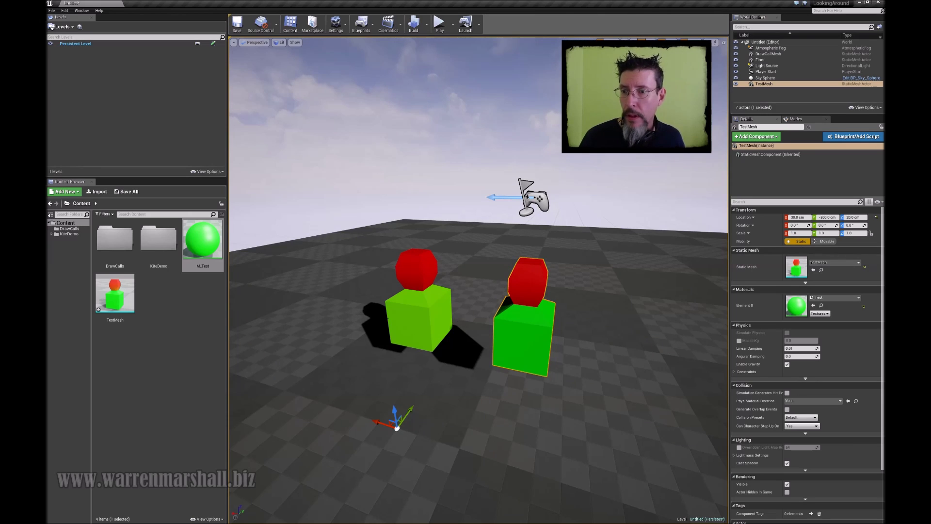
# - Open the M_Test material and frame its colour-selection nodes in the graph
pyautogui.click(153, 281)
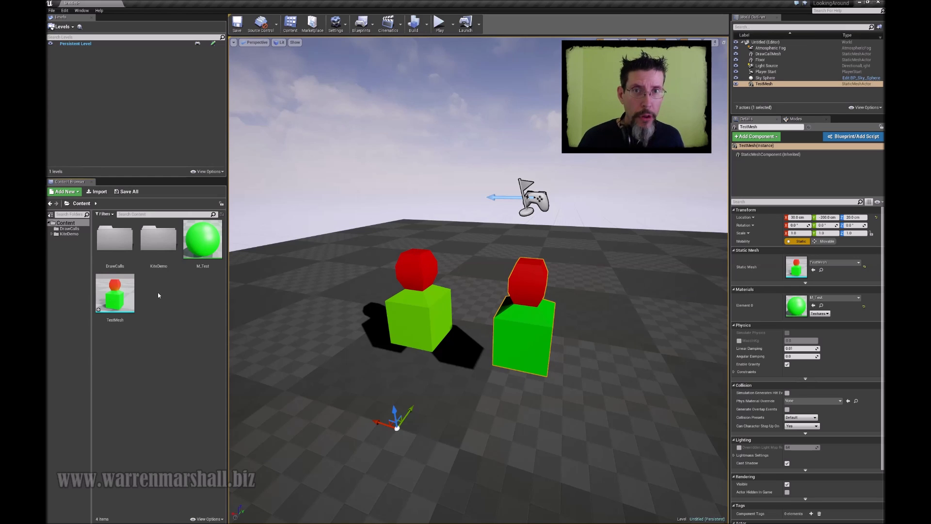
pyautogui.doubleClick(202, 239)
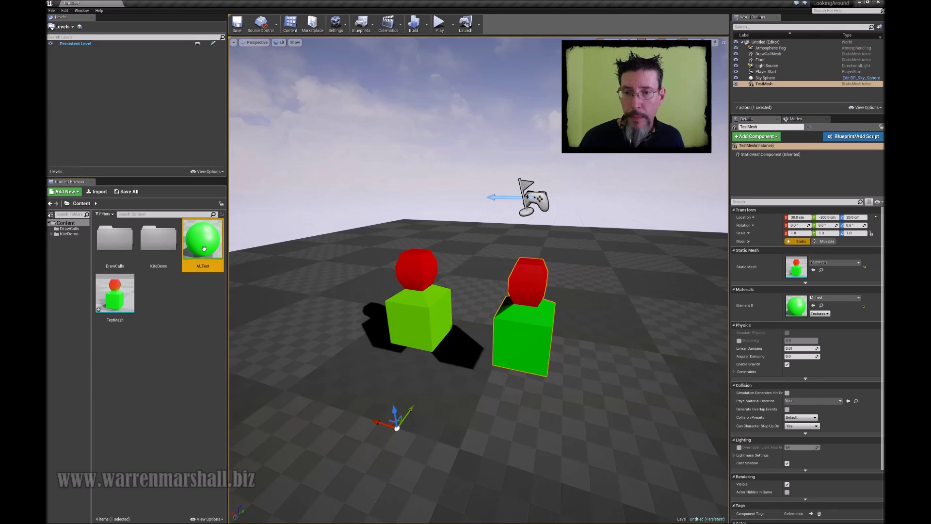
pyautogui.scroll(5, 437, 232)
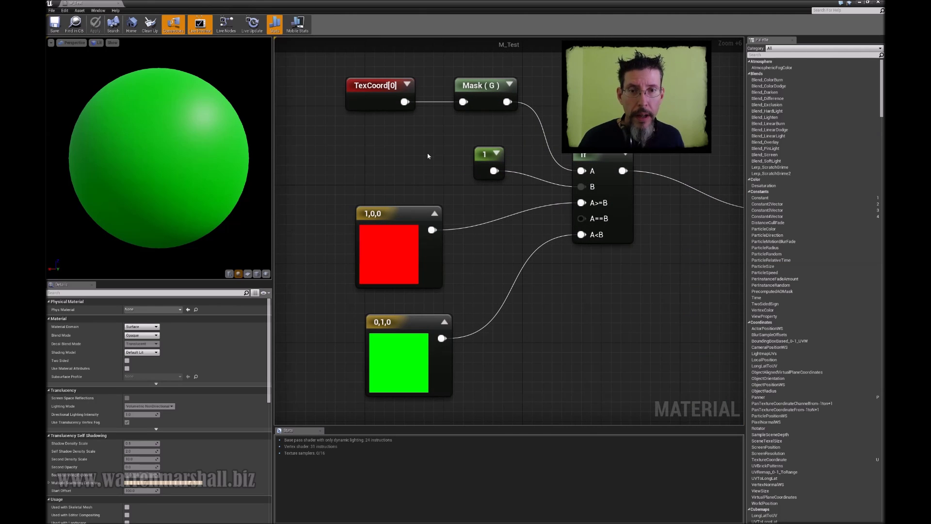
pyautogui.scroll(1, 429, 160)
pyautogui.moveTo(432, 158); pyautogui.dragTo(441, 158, button='right')
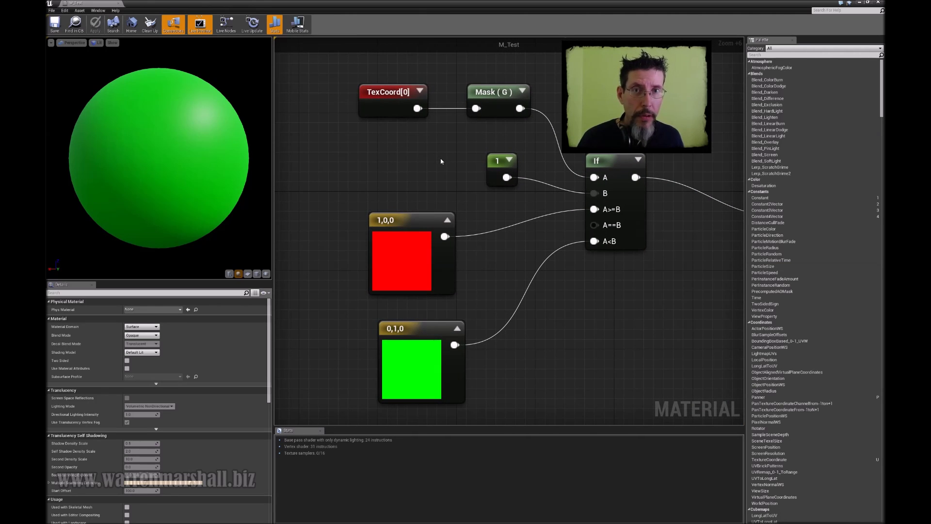
pyautogui.moveTo(441, 162); pyautogui.dragTo(415, 164, button='right')
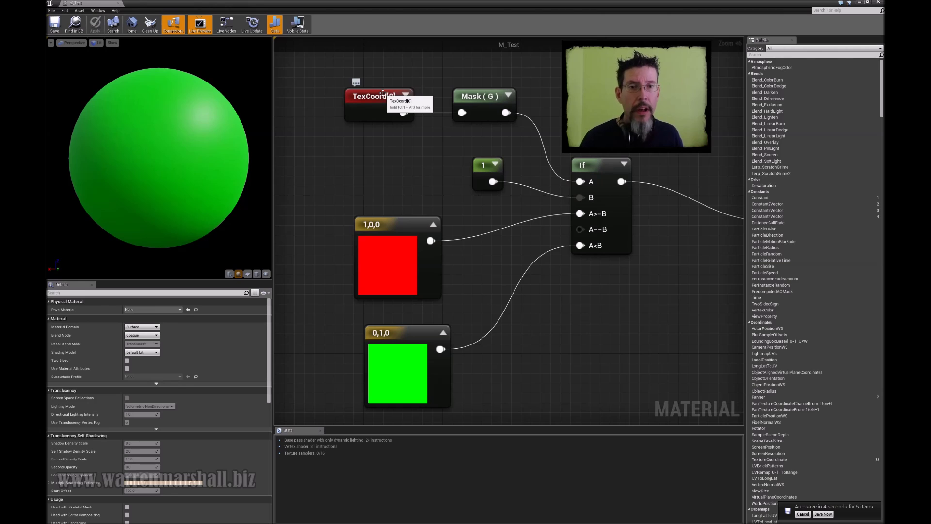
# - Inspect the settings of the TexCoord, Mask (G), If and constant 1 nodes, nudging the If node slightly down
pyautogui.click(377, 96)
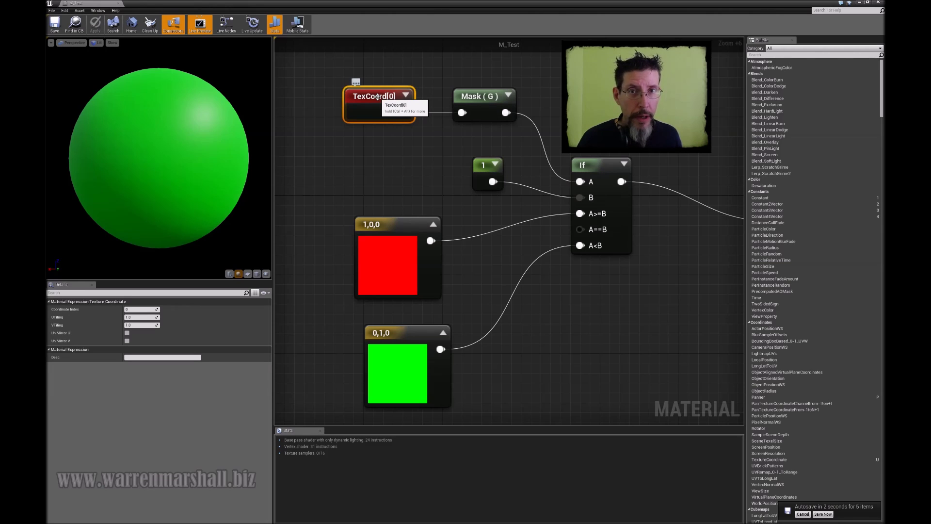
pyautogui.click(480, 96)
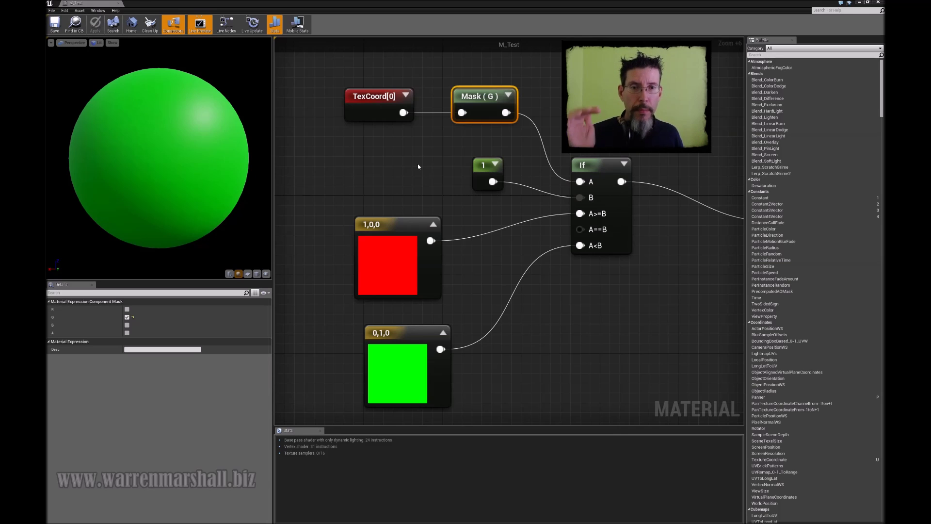
pyautogui.click(598, 165)
pyautogui.moveTo(594, 164); pyautogui.dragTo(594, 175)
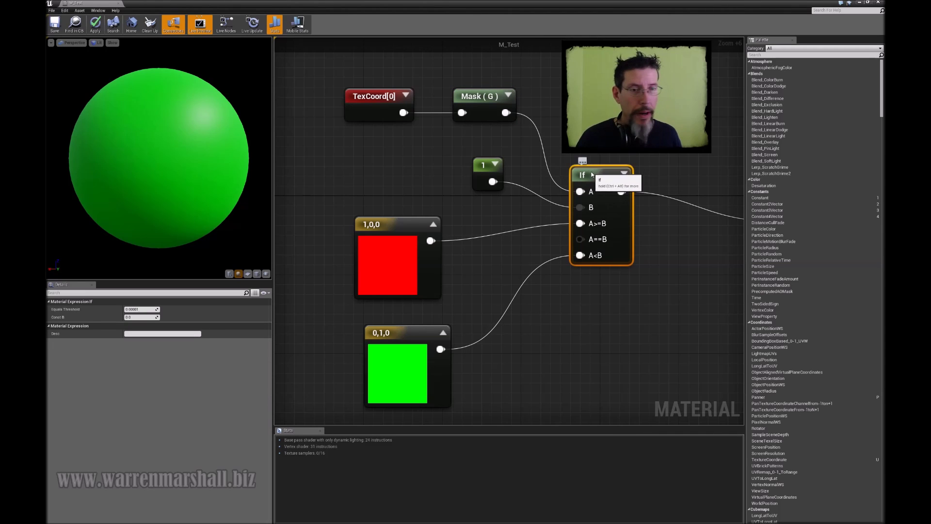
pyautogui.moveTo(595, 175); pyautogui.dragTo(584, 192, button='right')
pyautogui.moveTo(588, 157); pyautogui.dragTo(605, 154, button='right')
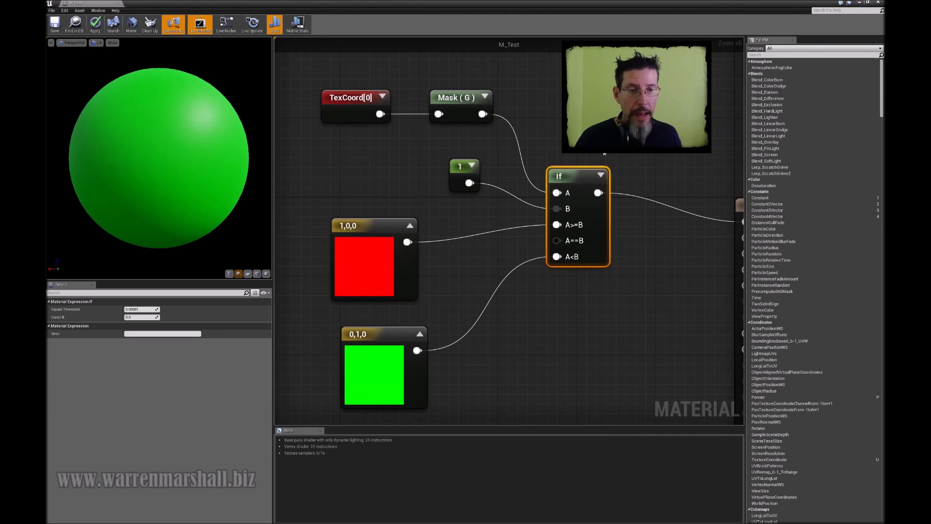
pyautogui.click(462, 166)
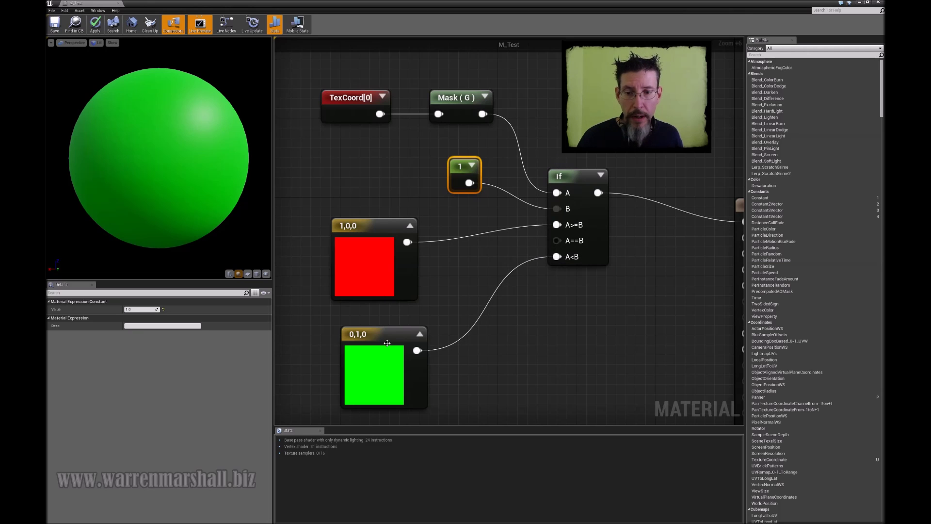
# - Restore the material editor to a smaller floating window over the level, showing the whole M_Test node graph
pyautogui.doubleClick(378, 2)
pyautogui.moveTo(379, 184); pyautogui.dragTo(378, 379)
pyautogui.moveTo(562, 243); pyautogui.dragTo(555, 363, button='right')
pyautogui.moveTo(548, 382); pyautogui.dragTo(516, 92)
pyautogui.scroll(-7, 438, 187)
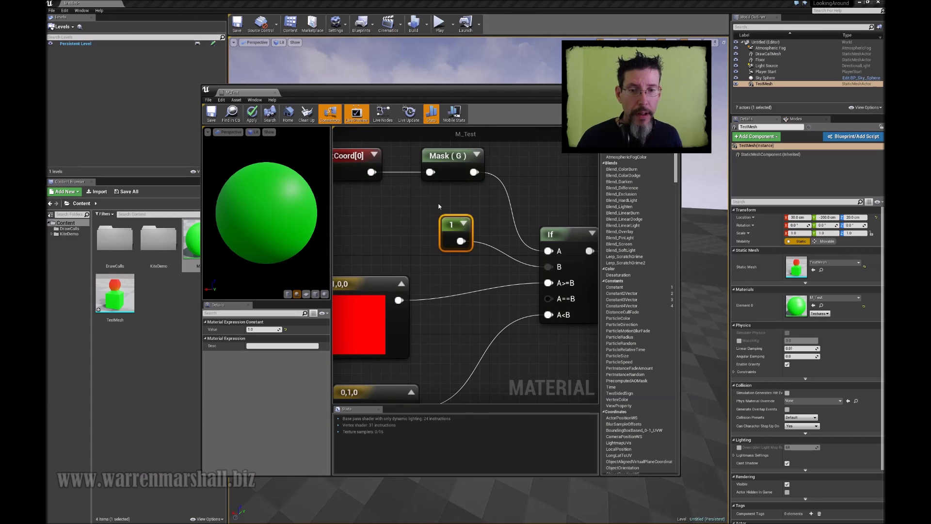
pyautogui.moveTo(492, 198); pyautogui.dragTo(466, 235, button='right')
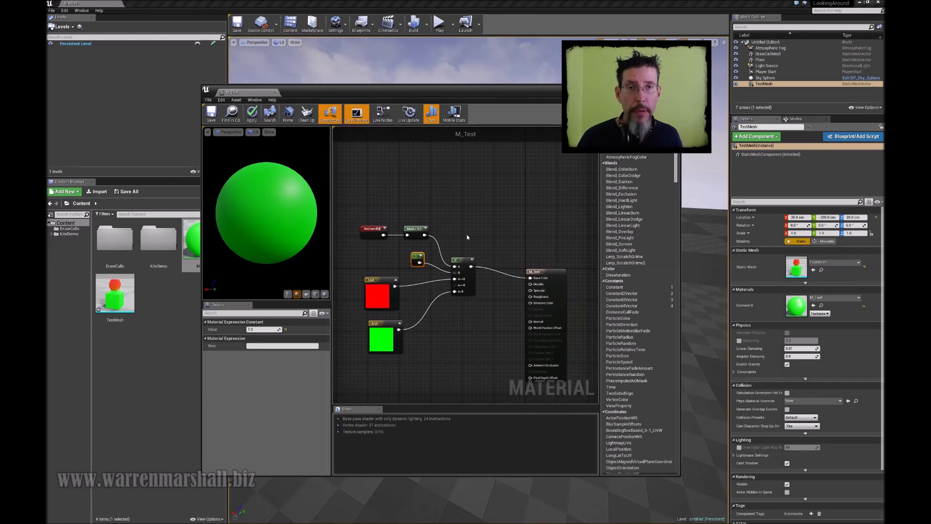